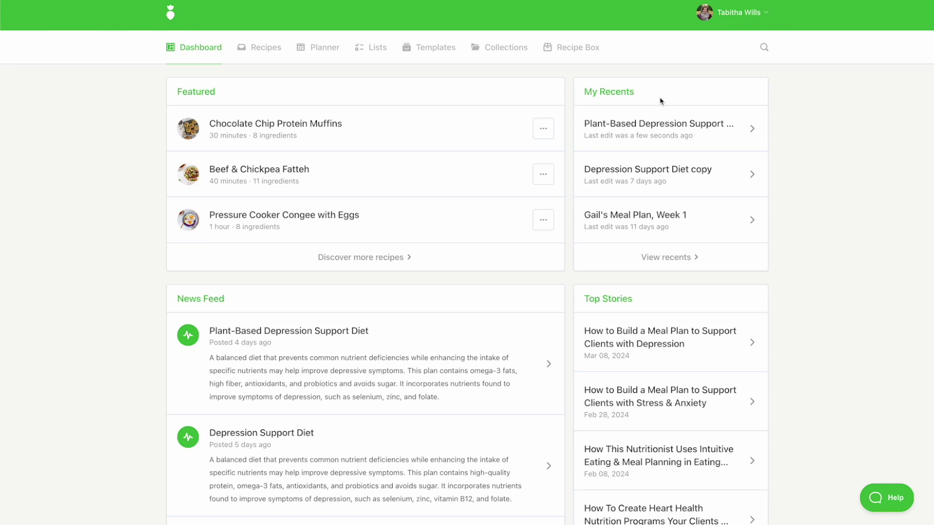
Start a new Automator smart meal plan from the Planner.
{"action": "left_click", "coordinate": [320, 48]}
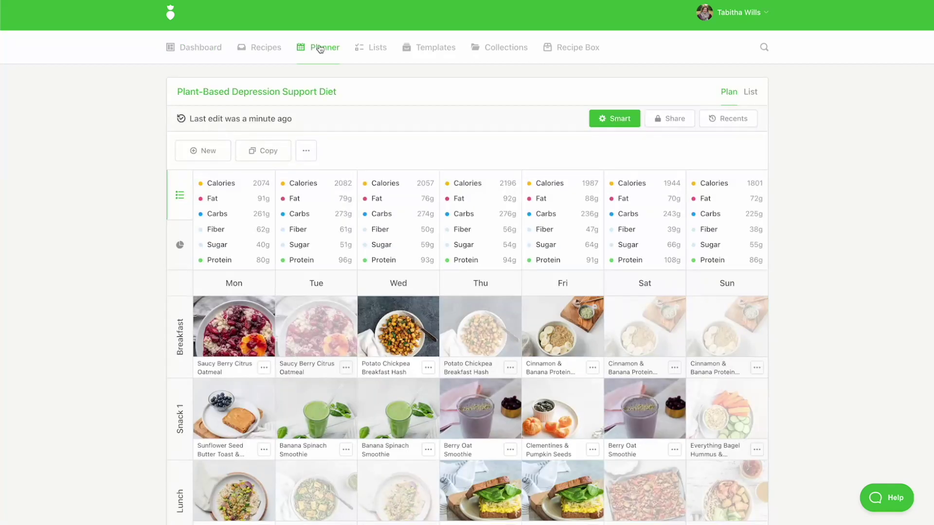
{"action": "left_click", "coordinate": [187, 150]}
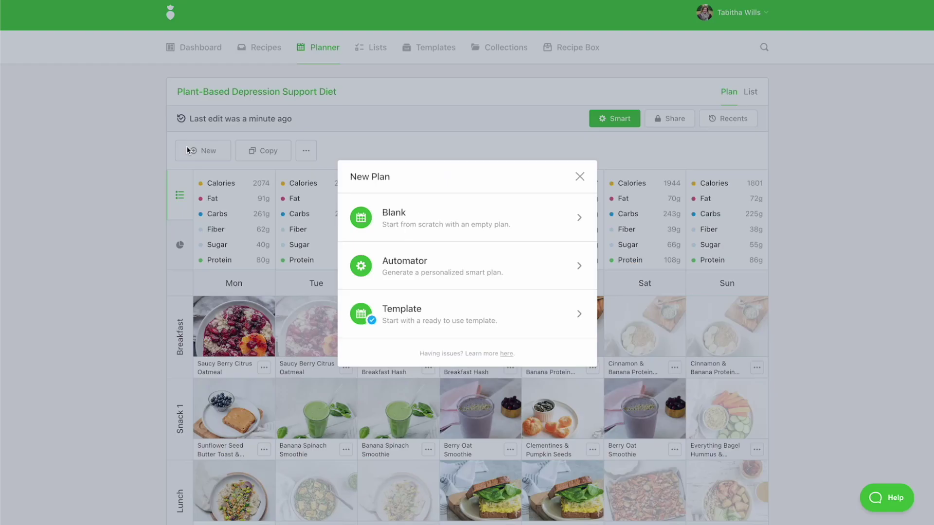
{"action": "left_click", "coordinate": [480, 269]}
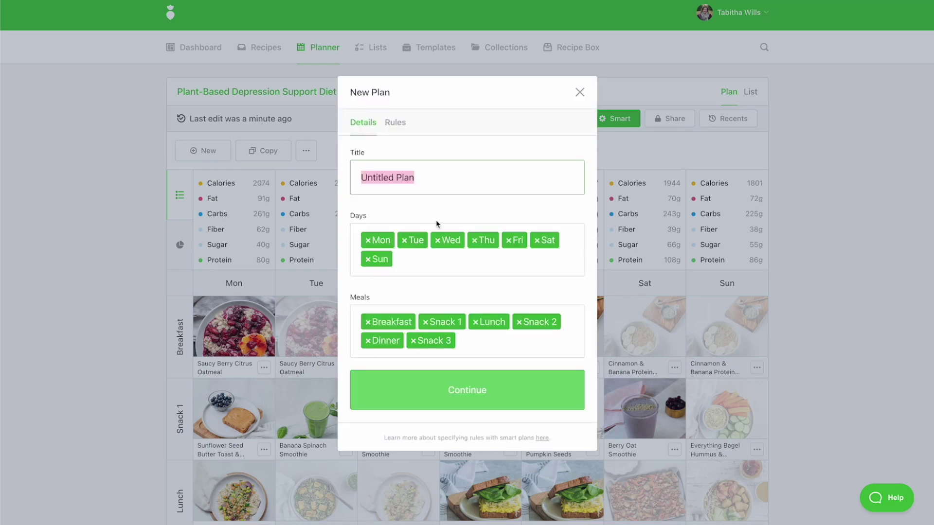
Title the plan with the client's Week 1 name, remove Snack 3, and continue to rules.
{"action": "type", "text": "Meal Plan for Stacey, Week 1"}
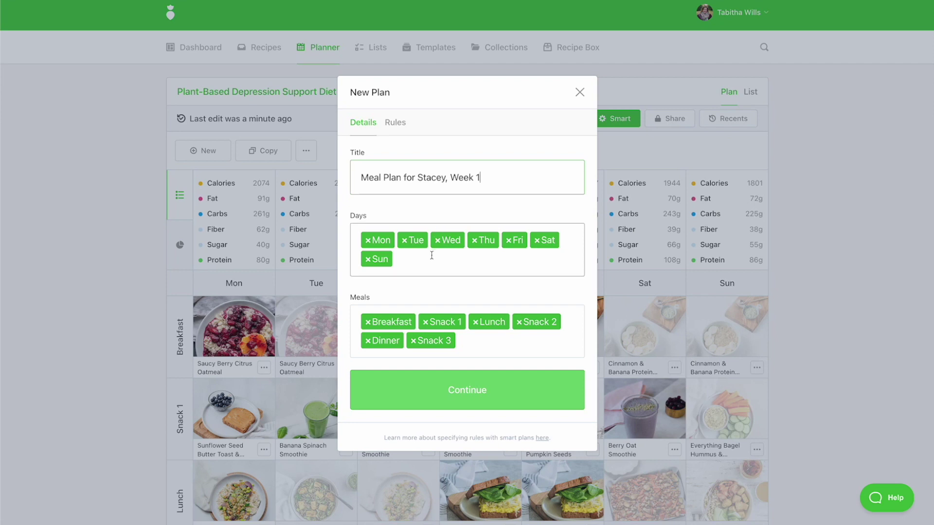
{"action": "left_click", "coordinate": [413, 344]}
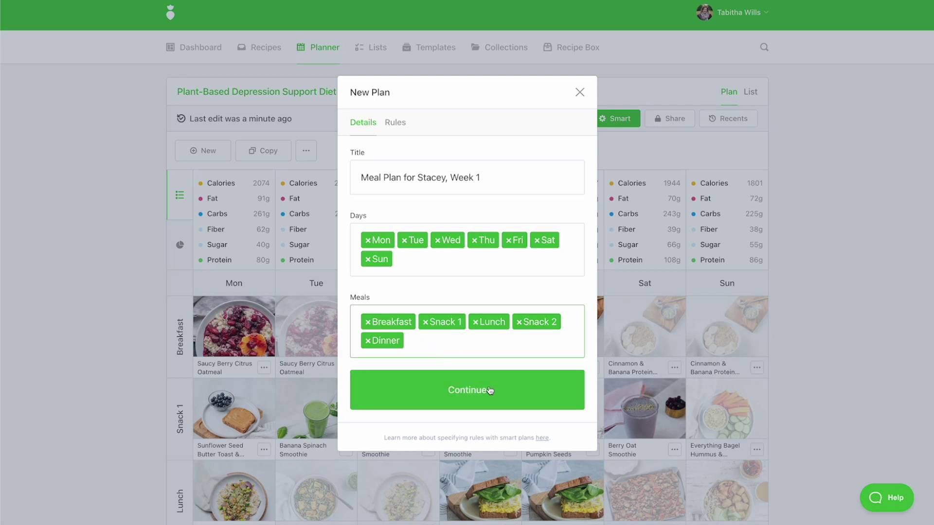
{"action": "left_click", "coordinate": [490, 390]}
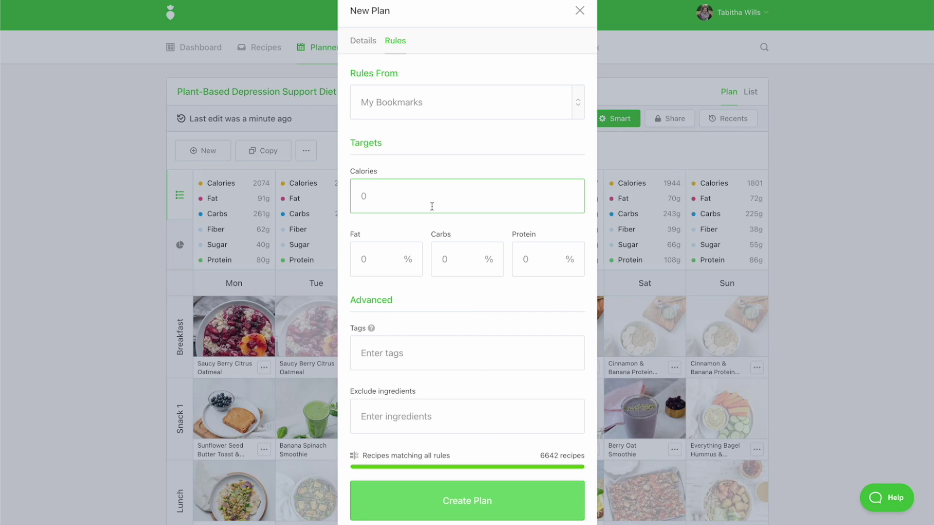
{"action": "left_click", "coordinate": [394, 356]}
{"action": "scroll", "coordinate": [427, 385], "scroll_direction": "down", "scroll_amount": 3}
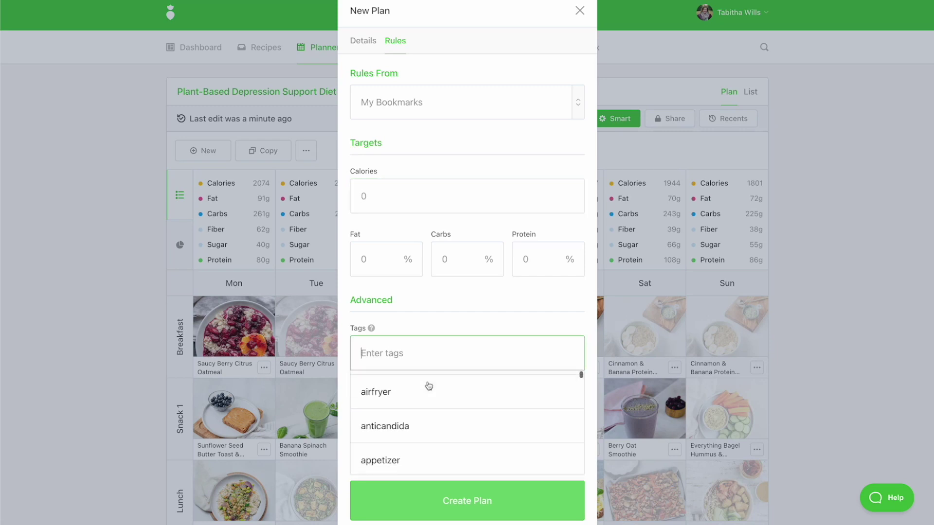
{"action": "scroll", "coordinate": [428, 386], "scroll_direction": "down", "scroll_amount": 8}
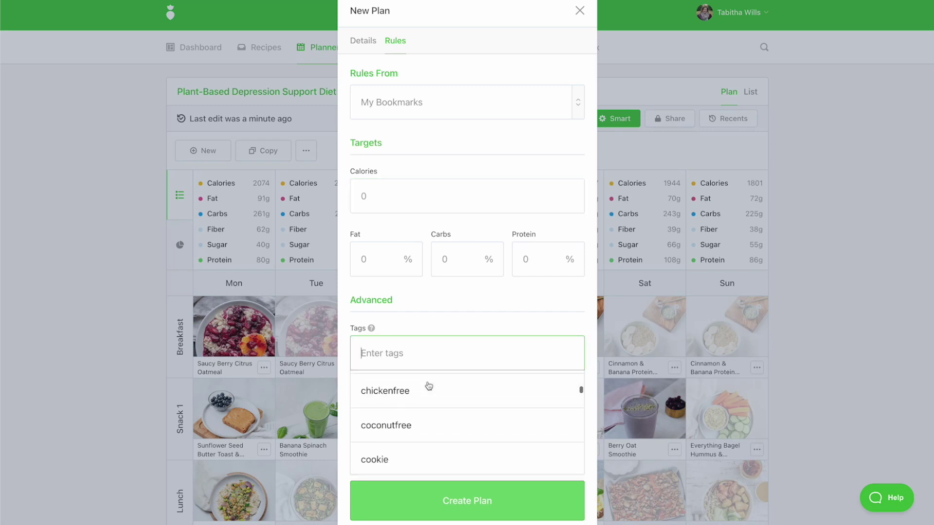
{"action": "scroll", "coordinate": [429, 386], "scroll_direction": "down", "scroll_amount": 1}
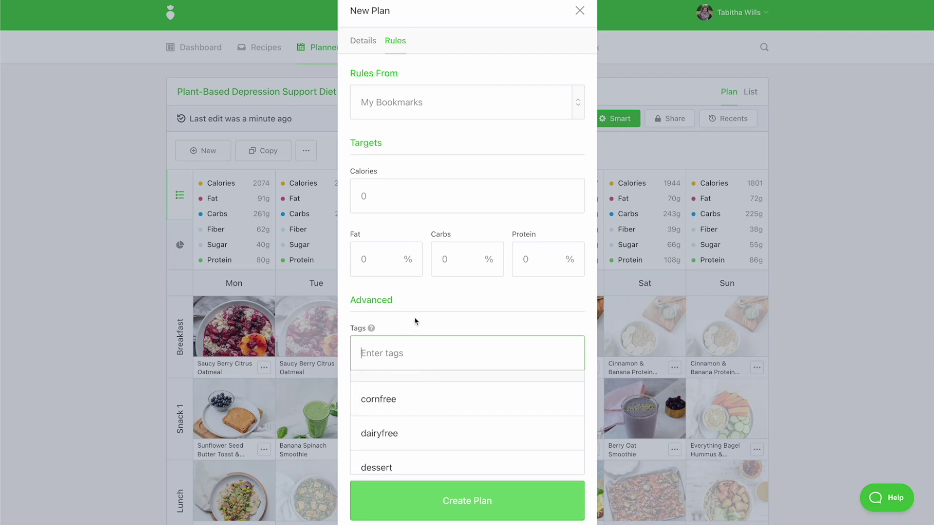
{"action": "left_click", "coordinate": [416, 321]}
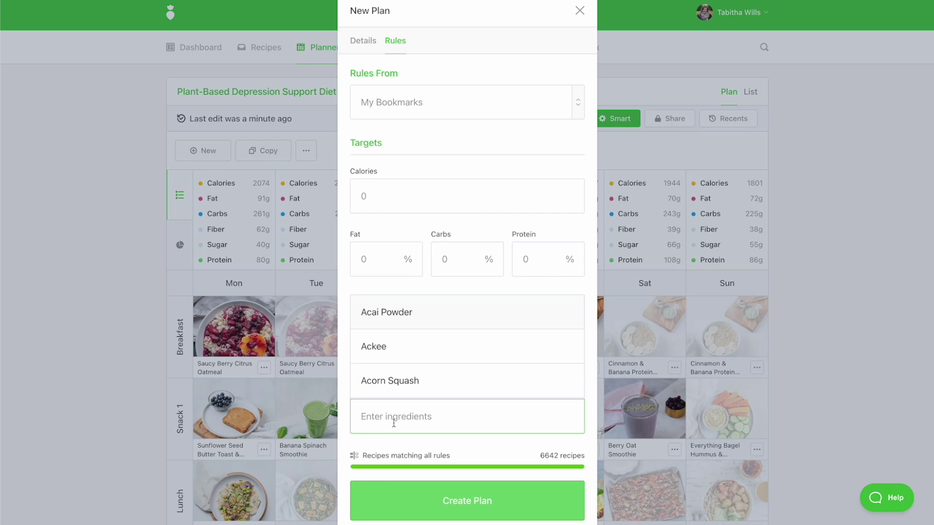
Create the plan with targets of 2000 calories, 50% fat, 30% carbs and 20% protein.
{"action": "left_click", "coordinate": [387, 195]}
{"action": "type", "text": "2000"}
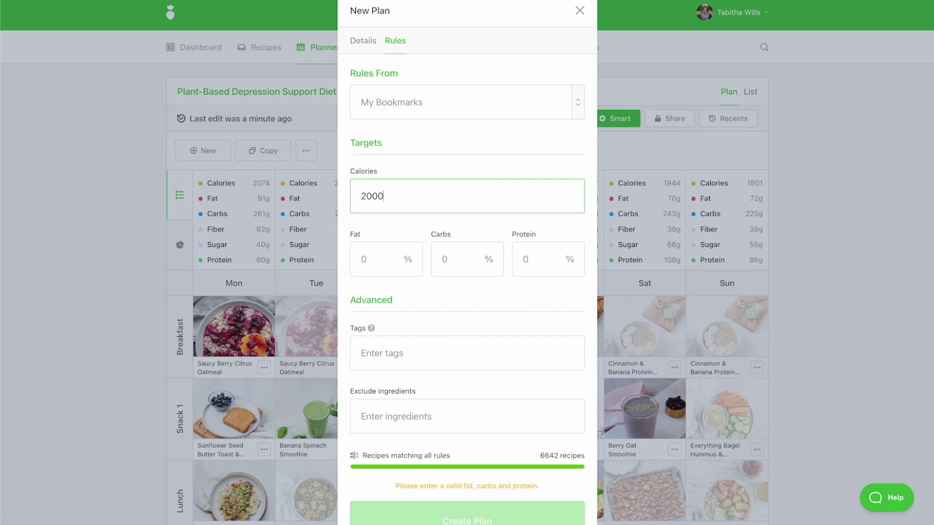
{"action": "left_click", "coordinate": [379, 262]}
{"action": "type", "text": "50"}
{"action": "left_click", "coordinate": [464, 261]}
{"action": "type", "text": "30"}
{"action": "left_click", "coordinate": [531, 256]}
{"action": "type", "text": "20"}
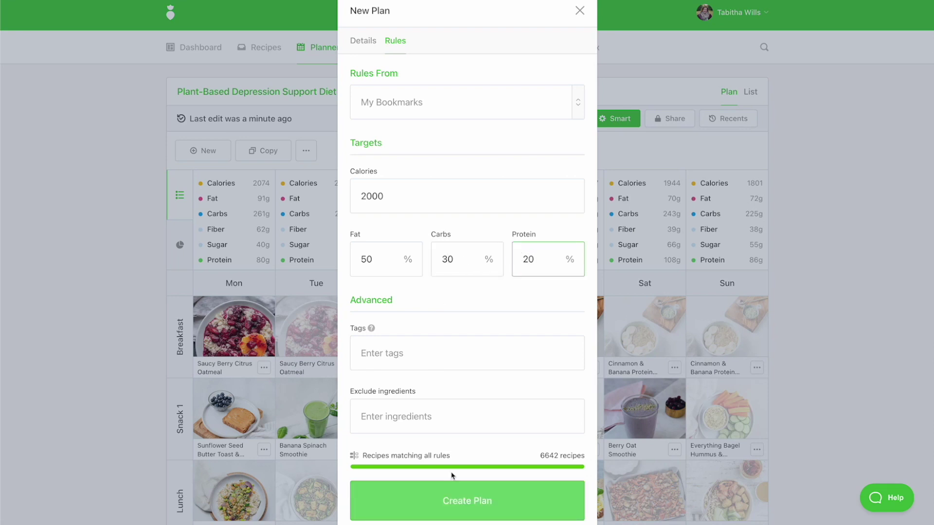
{"action": "left_click", "coordinate": [471, 497]}
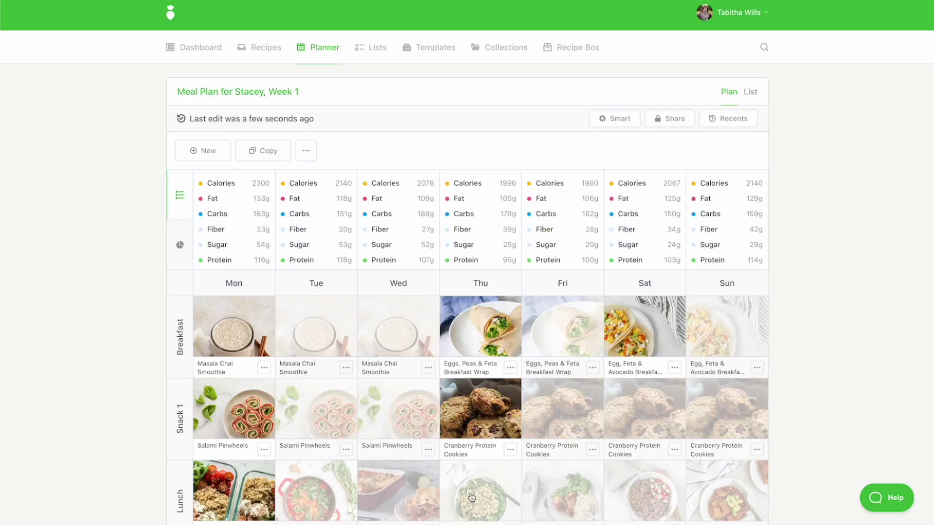
{"action": "left_click", "coordinate": [750, 95]}
{"action": "scroll", "coordinate": [741, 356], "scroll_direction": "down", "scroll_amount": 3}
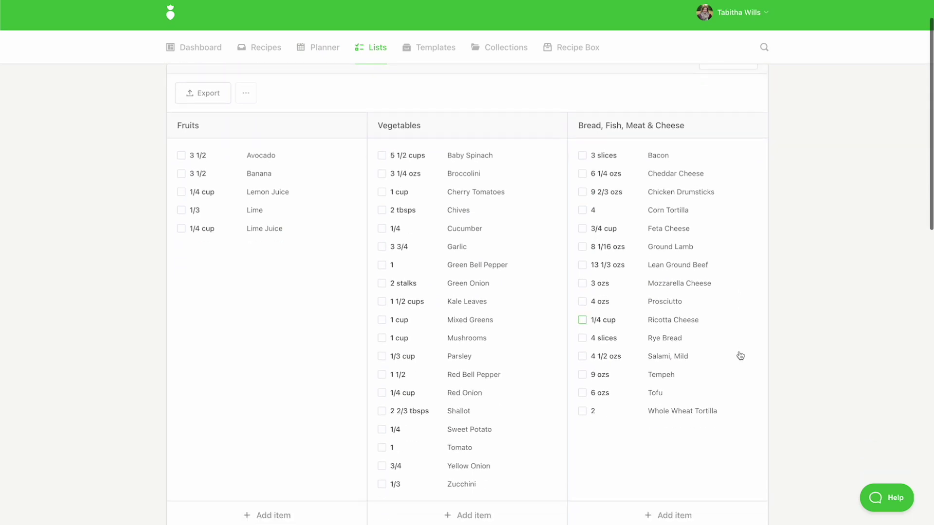
{"action": "scroll", "coordinate": [741, 356], "scroll_direction": "up", "scroll_amount": 3}
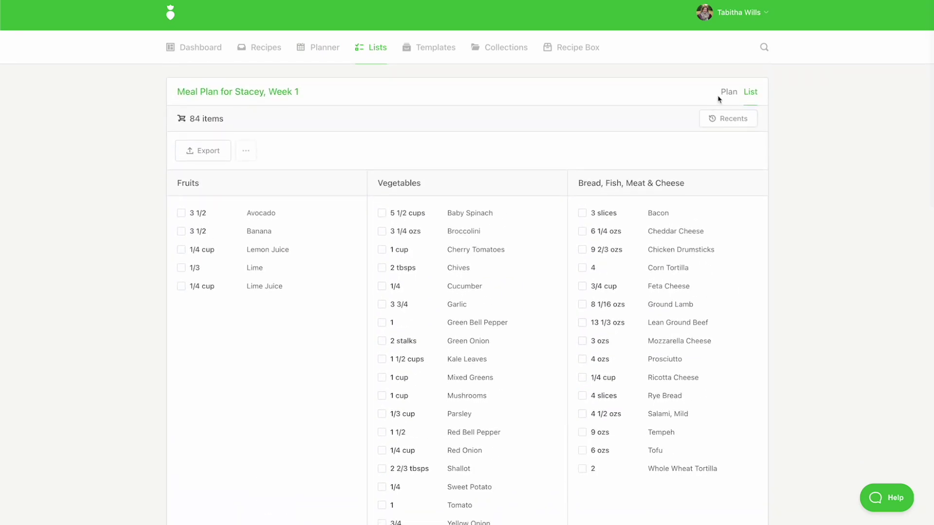
{"action": "left_click", "coordinate": [731, 93]}
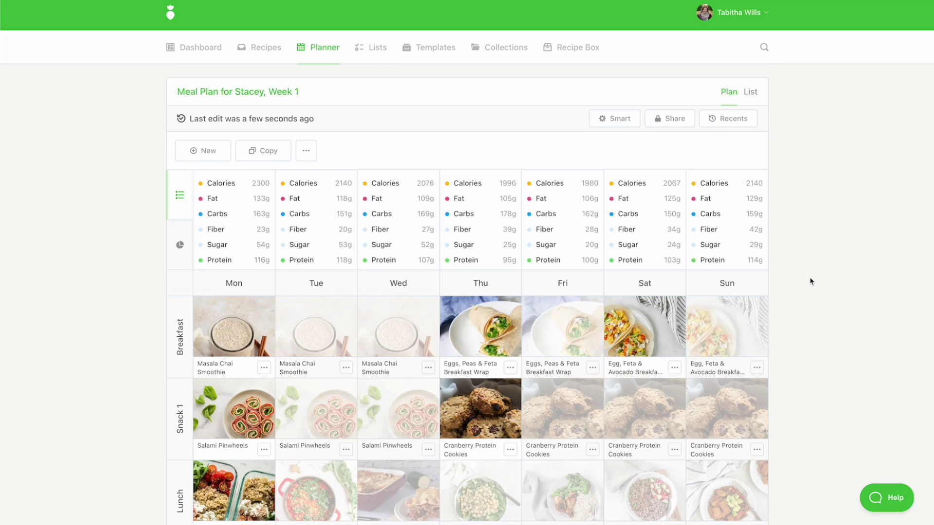
Add an eggfree tag rule and auto-update, resolving 3 conflicts in the Thursday–Sunday breakfasts.
{"action": "left_click", "coordinate": [613, 124]}
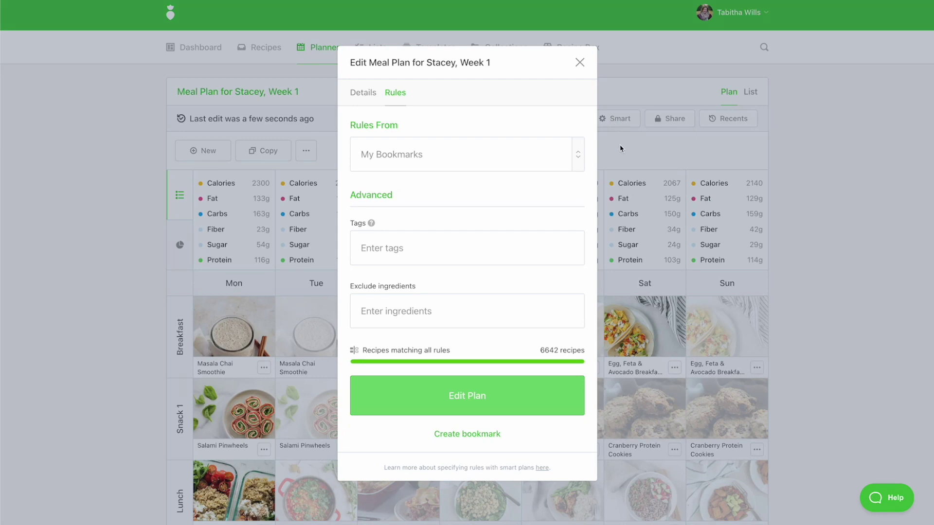
{"action": "left_click", "coordinate": [512, 256]}
{"action": "type", "text": "eggfre"}
{"action": "left_click", "coordinate": [481, 288]}
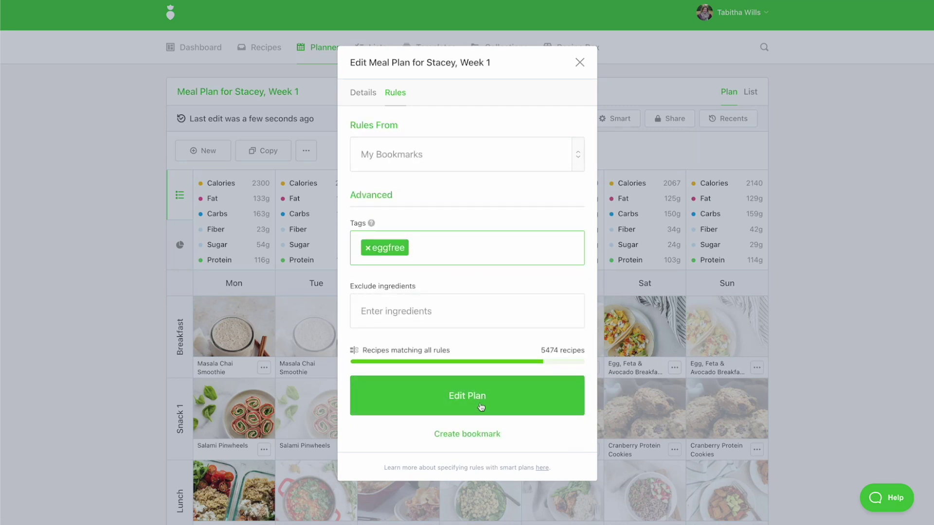
{"action": "left_click", "coordinate": [480, 406]}
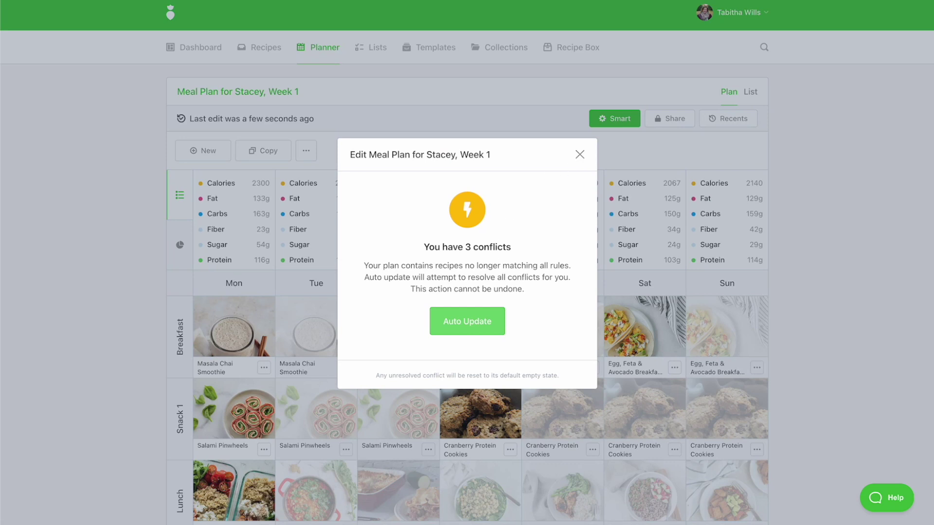
{"action": "left_click", "coordinate": [460, 329]}
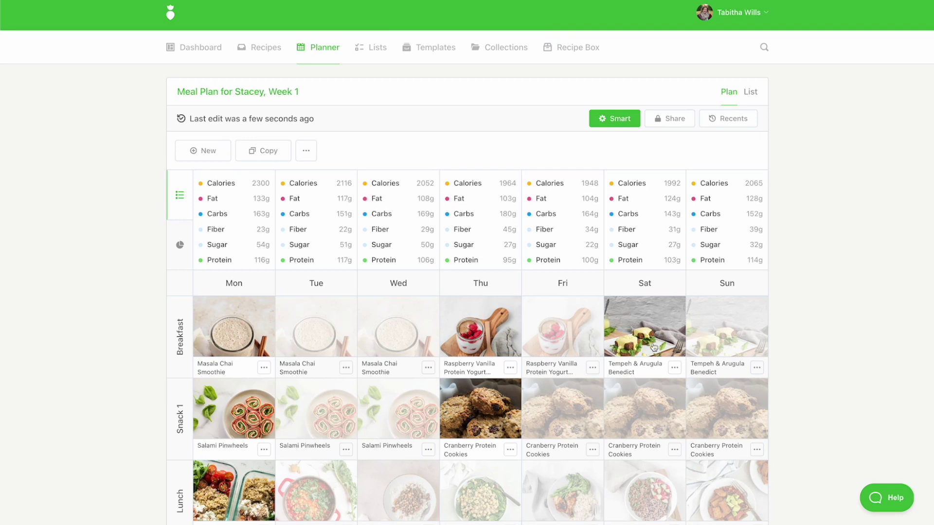
Swap out every Masala Chai Smoothie breakfast in the plan.
{"action": "left_click", "coordinate": [264, 369]}
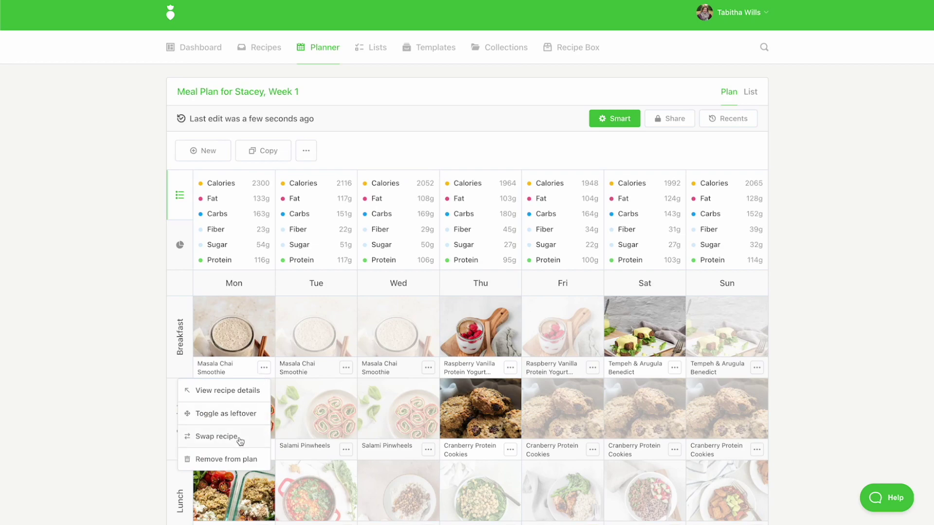
{"action": "left_click", "coordinate": [216, 437]}
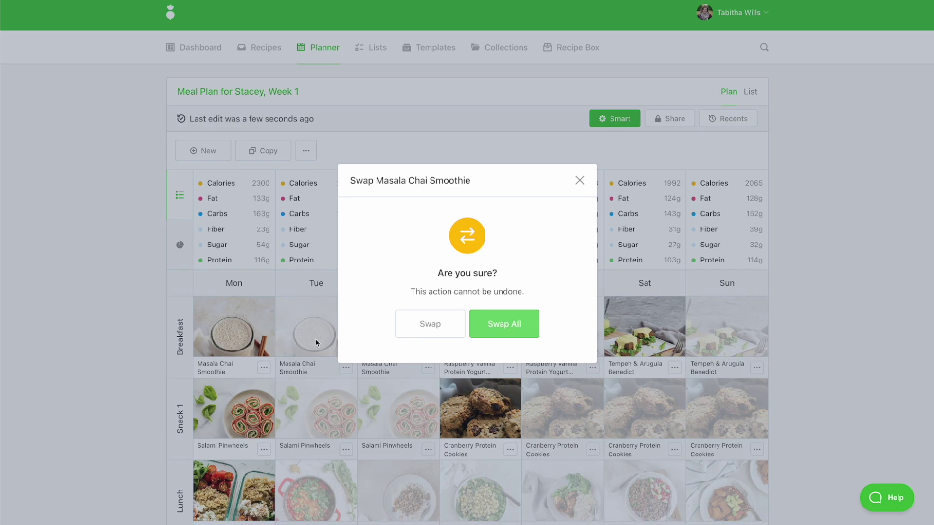
{"action": "left_click", "coordinate": [504, 332]}
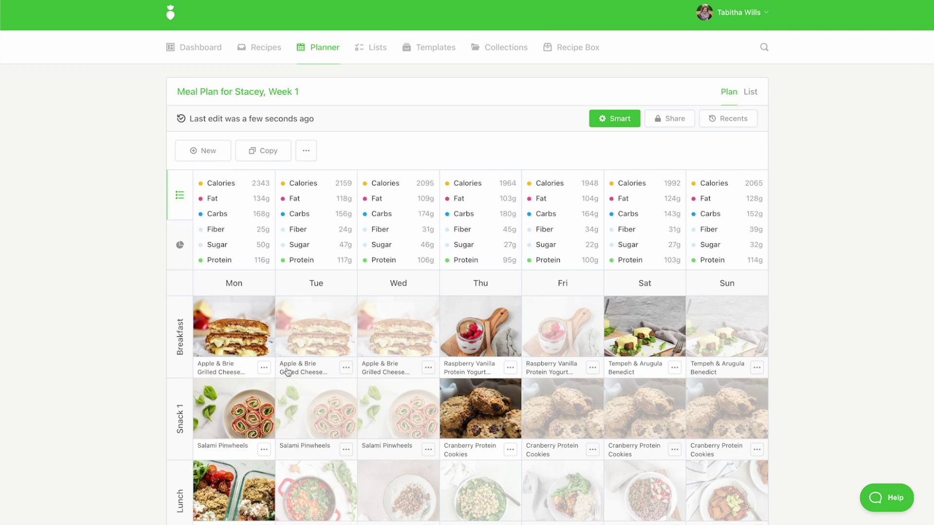
Delete Wednesday's Apple & Brie sandwich breakfast.
{"action": "left_click", "coordinate": [428, 368]}
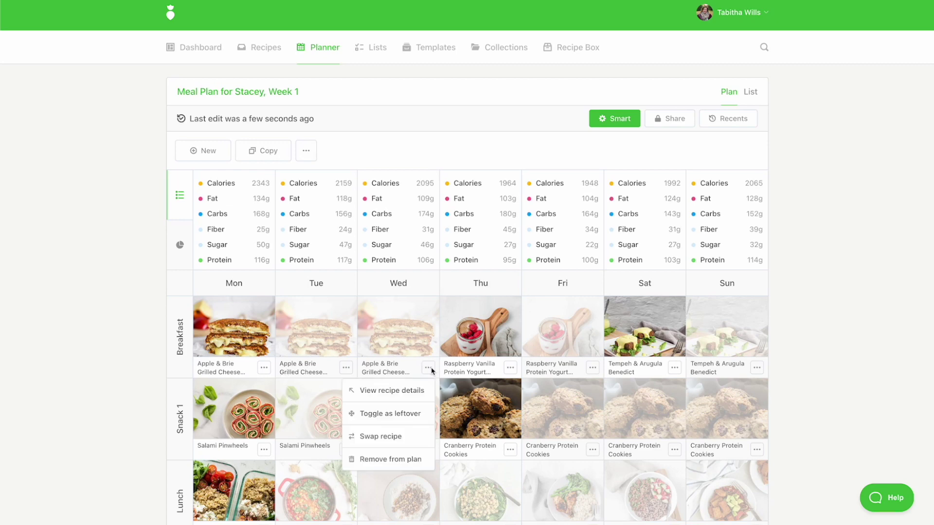
{"action": "left_click", "coordinate": [393, 456]}
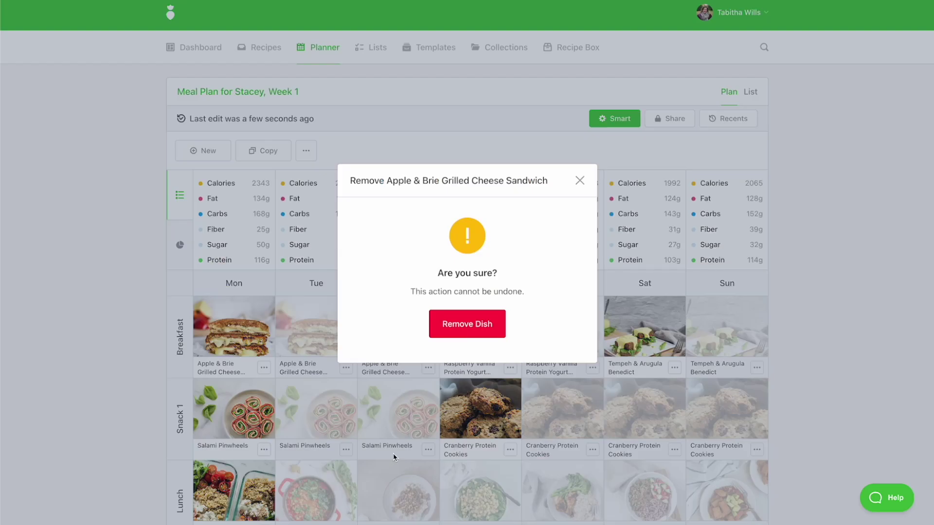
{"action": "left_click", "coordinate": [472, 331]}
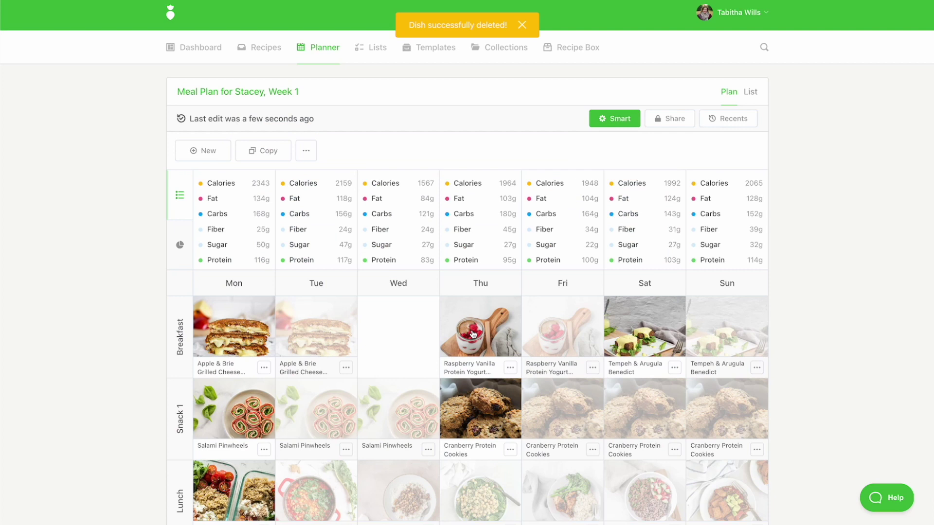
Remove Saturday and Sunday from the benedict breakfast days.
{"action": "left_click", "coordinate": [674, 333]}
{"action": "left_click", "coordinate": [523, 322]}
{"action": "left_click", "coordinate": [554, 322]}
{"action": "left_click", "coordinate": [530, 365]}
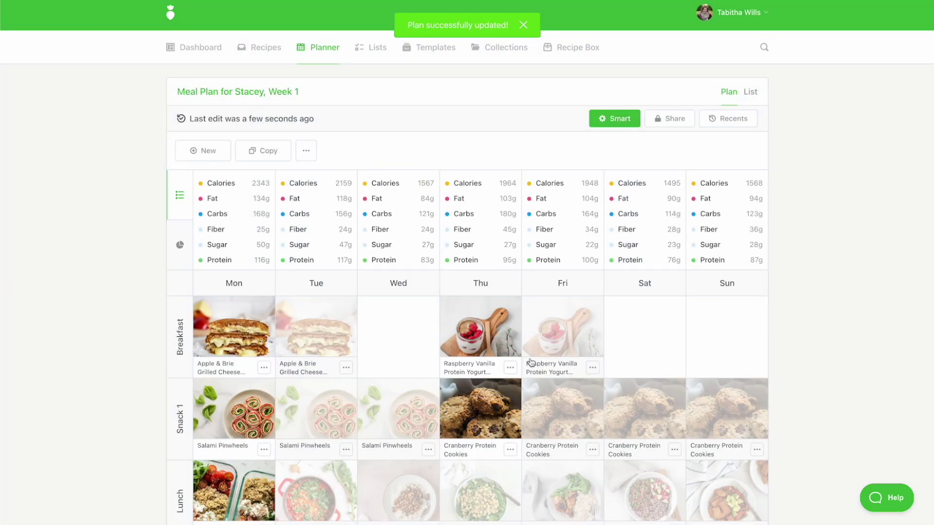
Add Savory Golden Oats to Saturday's empty breakfast slot.
{"action": "left_click", "coordinate": [668, 349]}
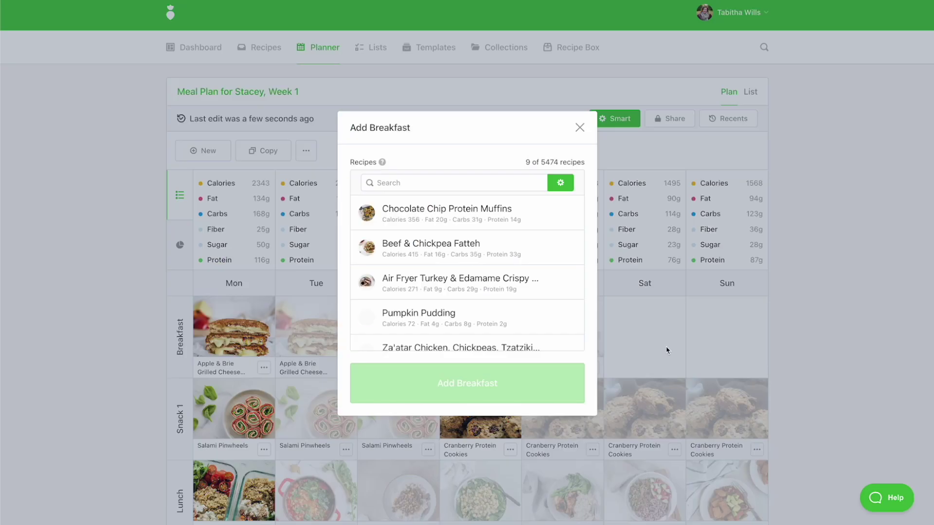
{"action": "left_click", "coordinate": [506, 183]}
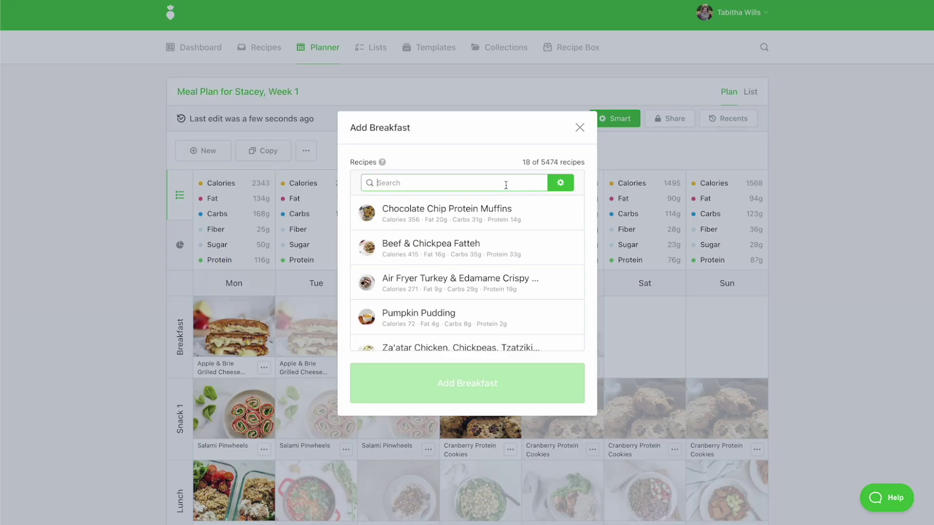
{"action": "type", "text": "oats"}
{"action": "scroll", "coordinate": [502, 297], "scroll_direction": "down", "scroll_amount": 1}
{"action": "scroll", "coordinate": [502, 298], "scroll_direction": "down", "scroll_amount": 1}
{"action": "left_click", "coordinate": [457, 228]}
{"action": "left_click", "coordinate": [473, 344]}
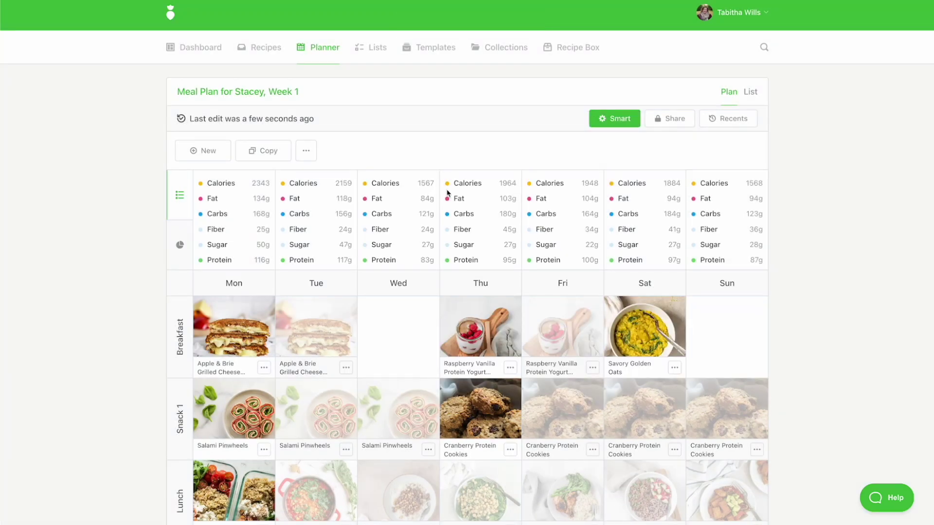
{"action": "left_click", "coordinate": [245, 50]}
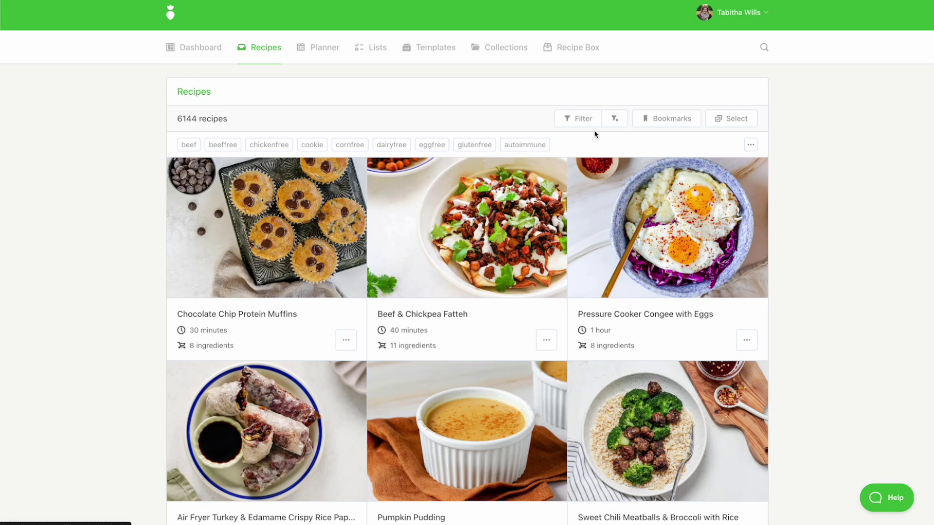
{"action": "left_click", "coordinate": [545, 214]}
{"action": "type", "text": "egg"}
{"action": "left_click", "coordinate": [429, 262]}
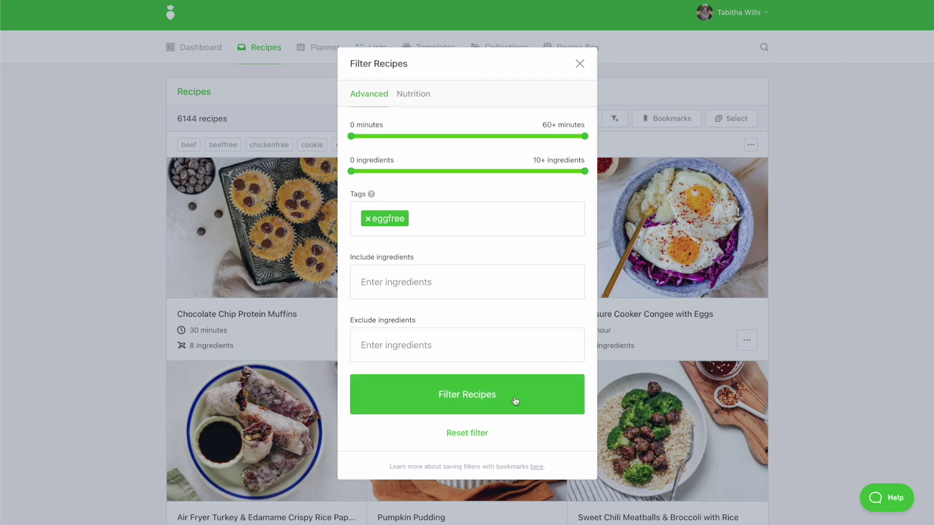
{"action": "left_click", "coordinate": [516, 401]}
{"action": "left_click", "coordinate": [346, 340]}
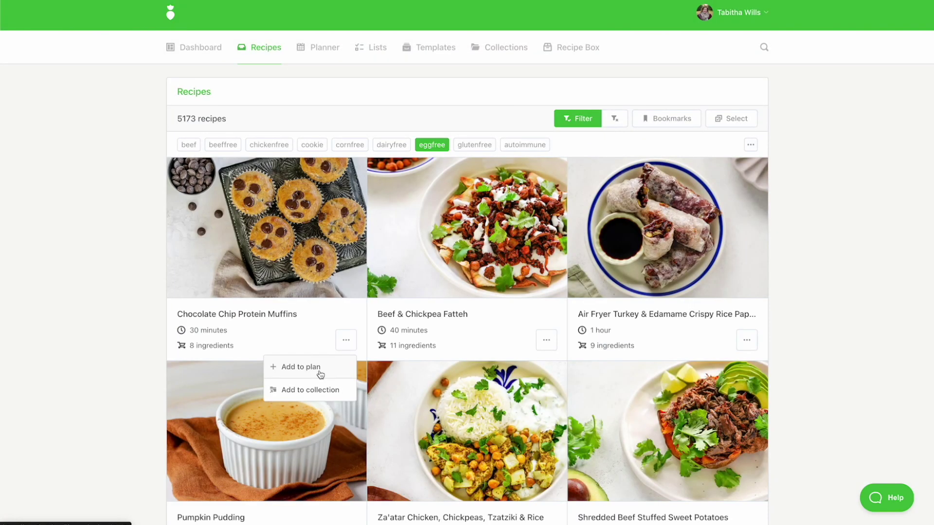
{"action": "left_click", "coordinate": [310, 47]}
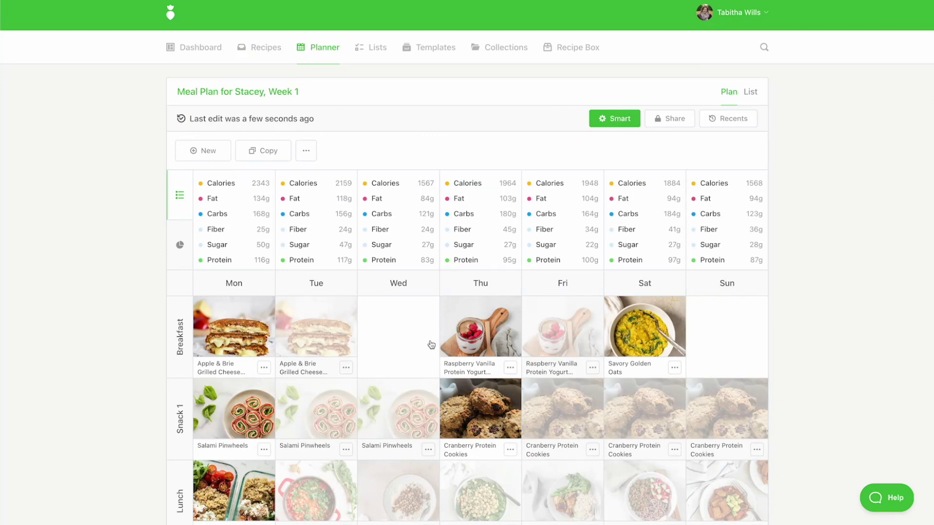
{"action": "left_click", "coordinate": [451, 343]}
{"action": "left_click", "coordinate": [387, 183]}
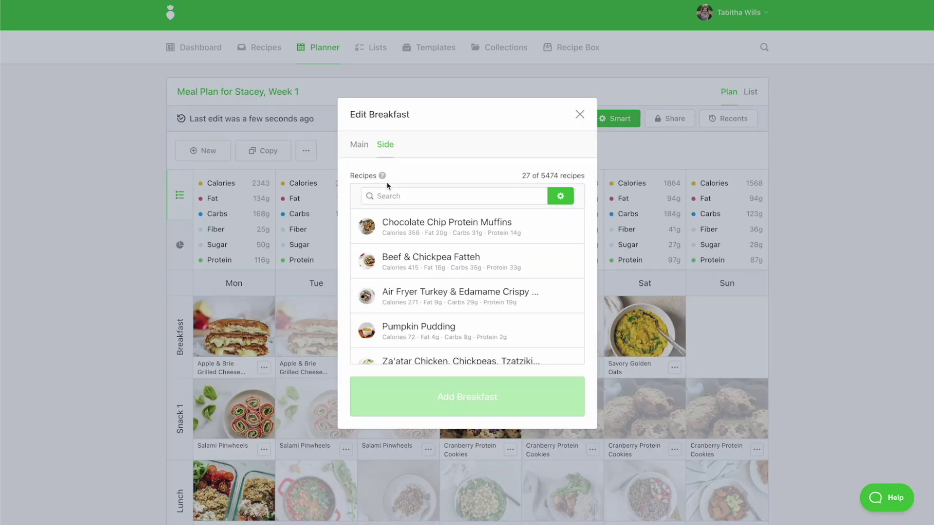
{"action": "left_click", "coordinate": [397, 195]}
{"action": "type", "text": "toast"}
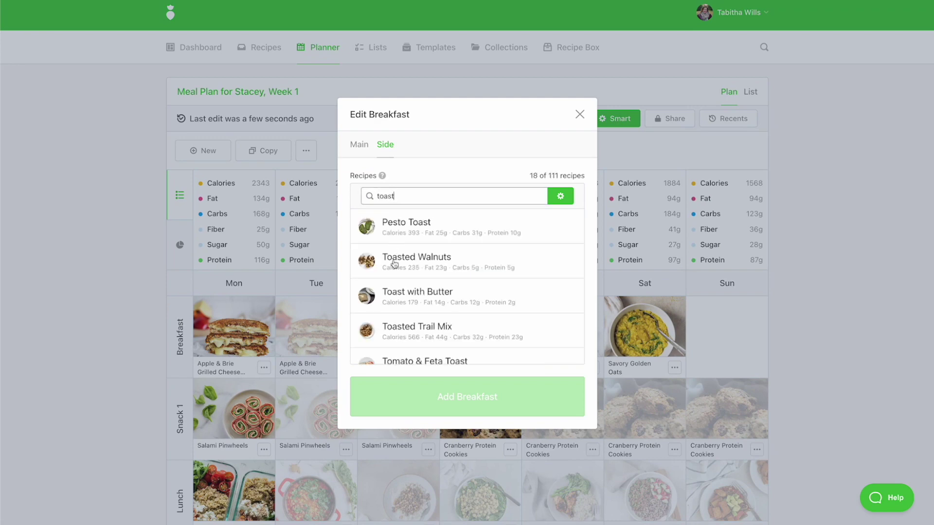
{"action": "scroll", "coordinate": [396, 272], "scroll_direction": "down", "scroll_amount": 4}
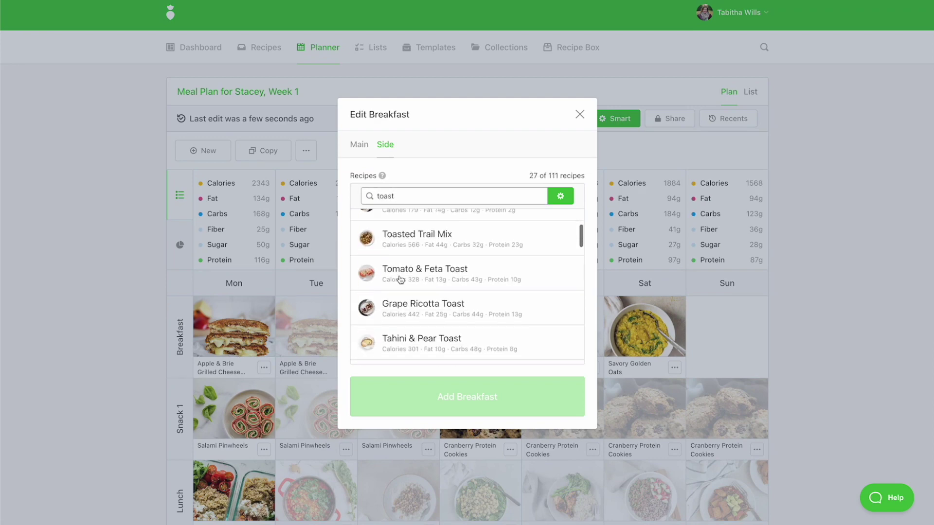
{"action": "left_click", "coordinate": [636, 309]}
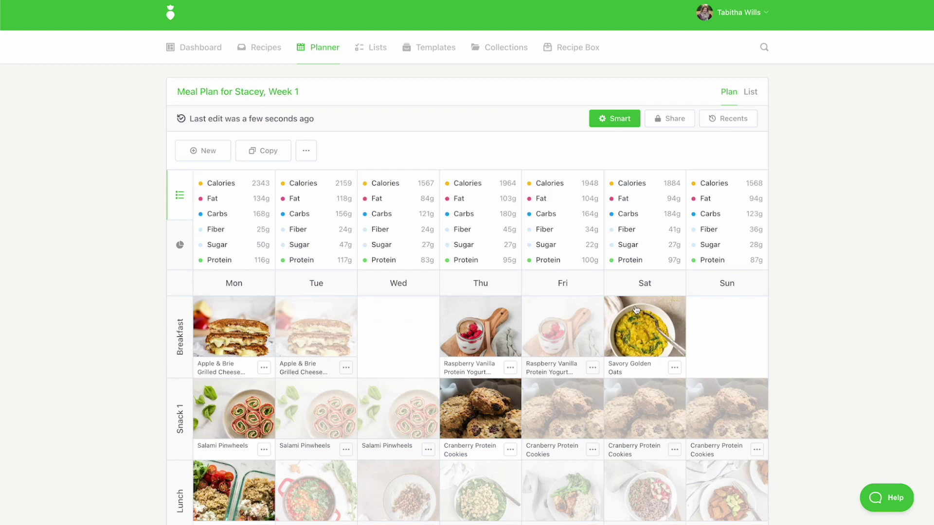
{"action": "left_click", "coordinate": [273, 159]}
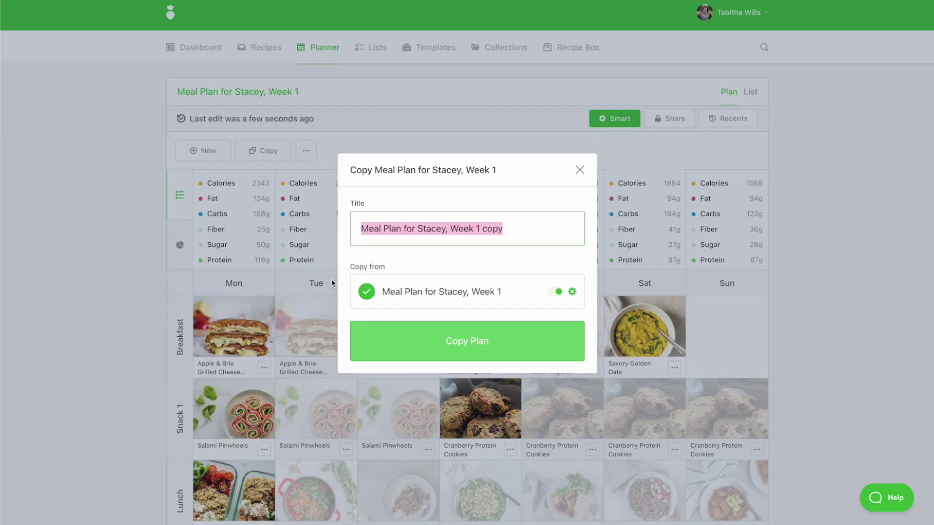
Turn on view-only link sharing for the Week 1 plan and copy the share link.
{"action": "left_click", "coordinate": [299, 310]}
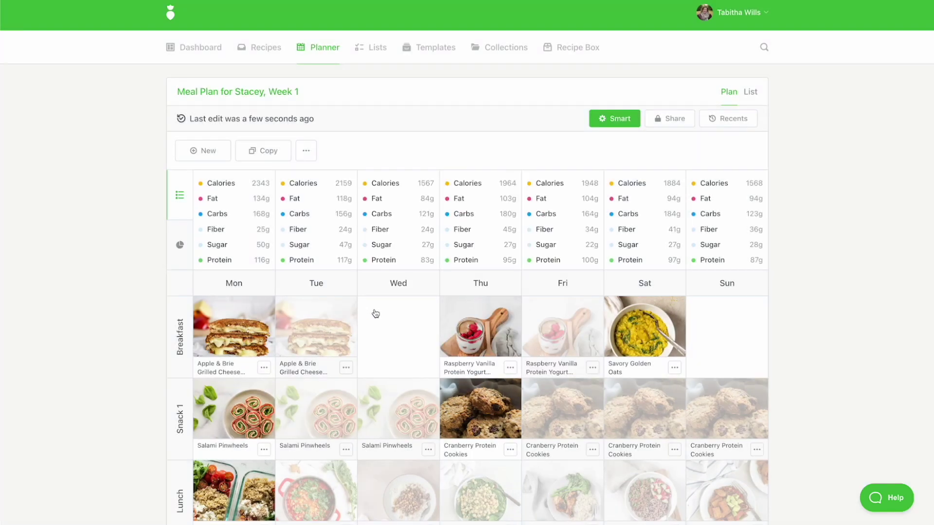
{"action": "left_click", "coordinate": [662, 122]}
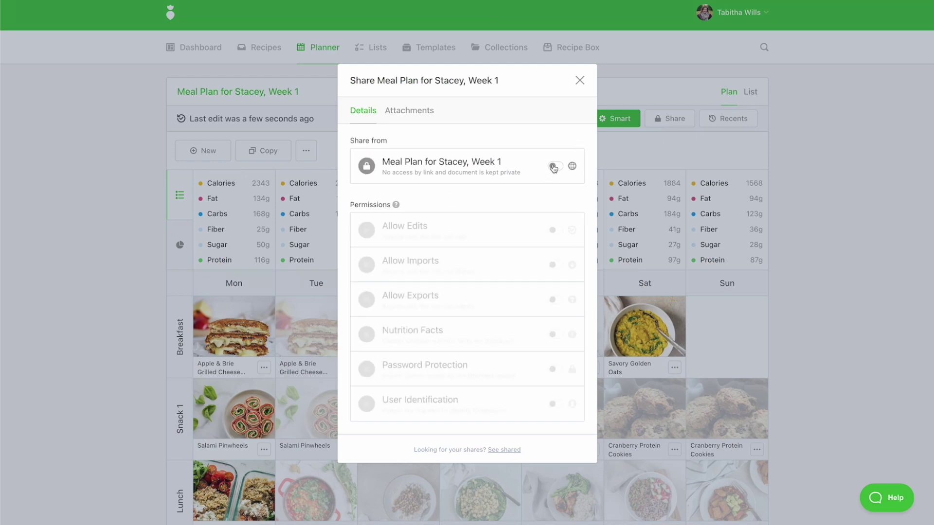
{"action": "left_click", "coordinate": [554, 167]}
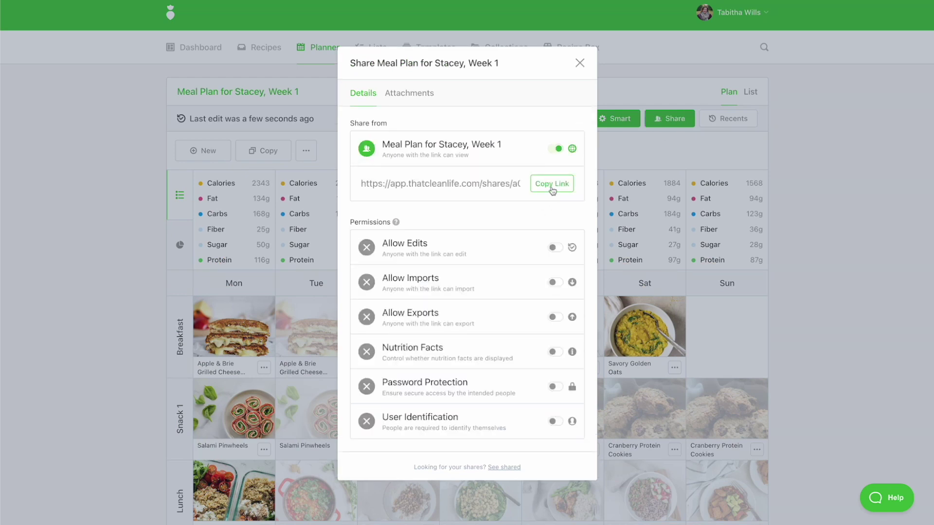
{"action": "left_click", "coordinate": [553, 190]}
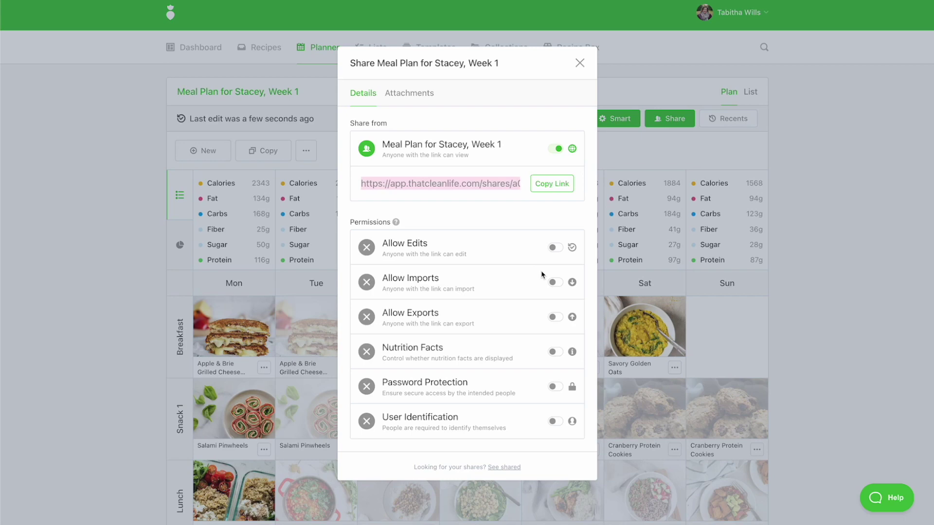
{"action": "left_click", "coordinate": [645, 278]}
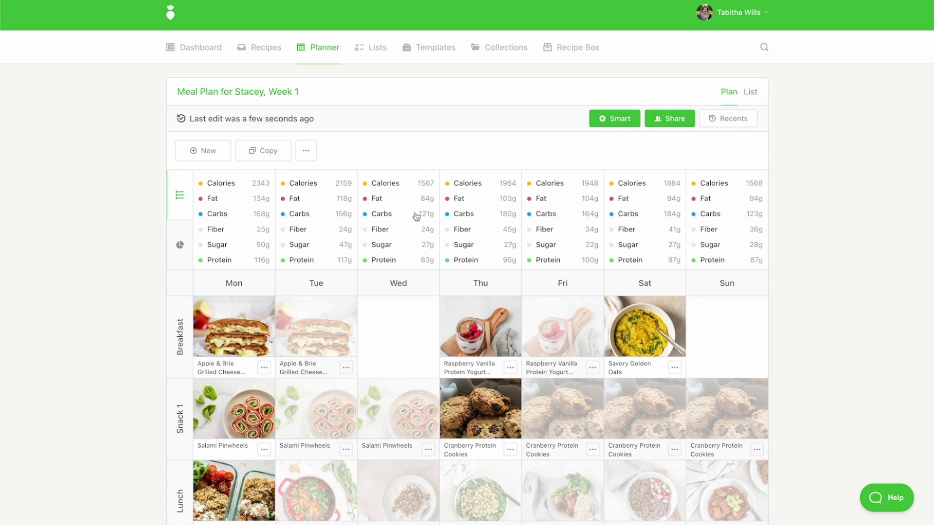
Set the plan export to include Nutrition with Apple & Brie Grilled Cheese Sandwich as cover.
{"action": "left_click", "coordinate": [310, 152]}
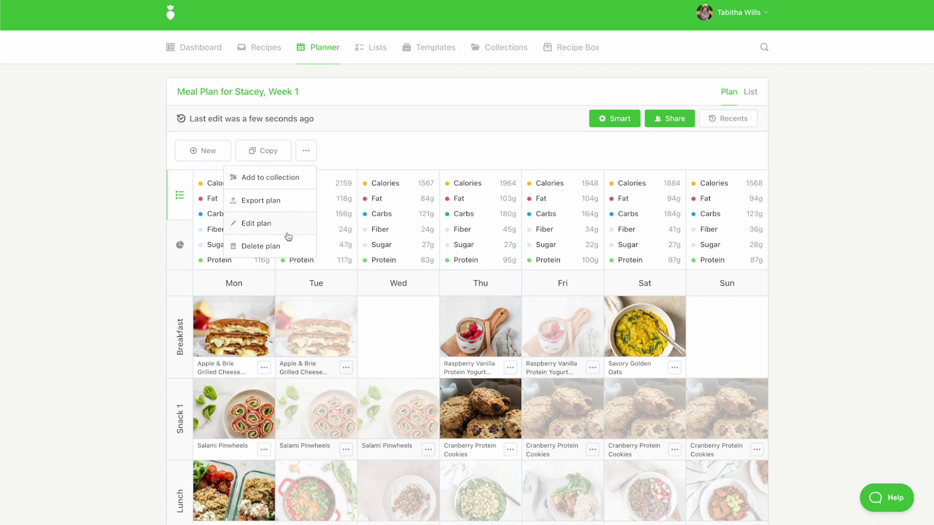
{"action": "left_click", "coordinate": [285, 206]}
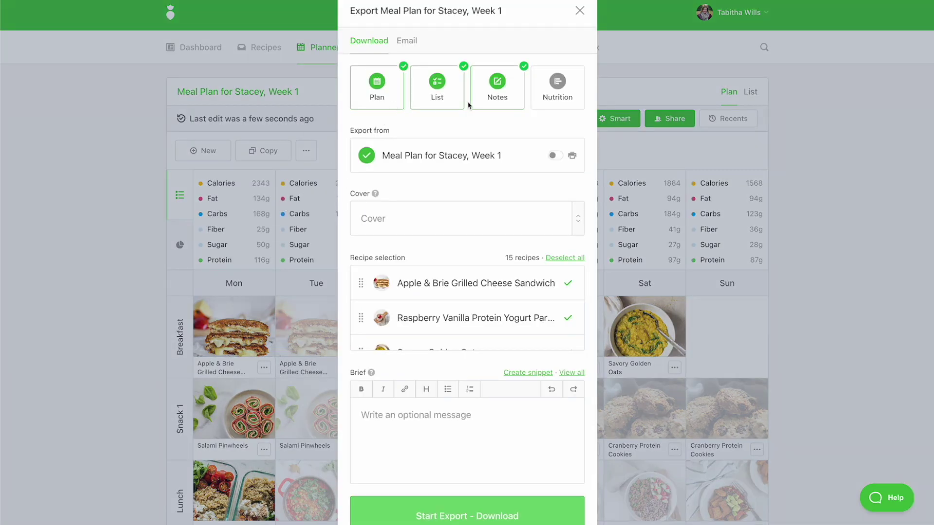
{"action": "left_click", "coordinate": [572, 101]}
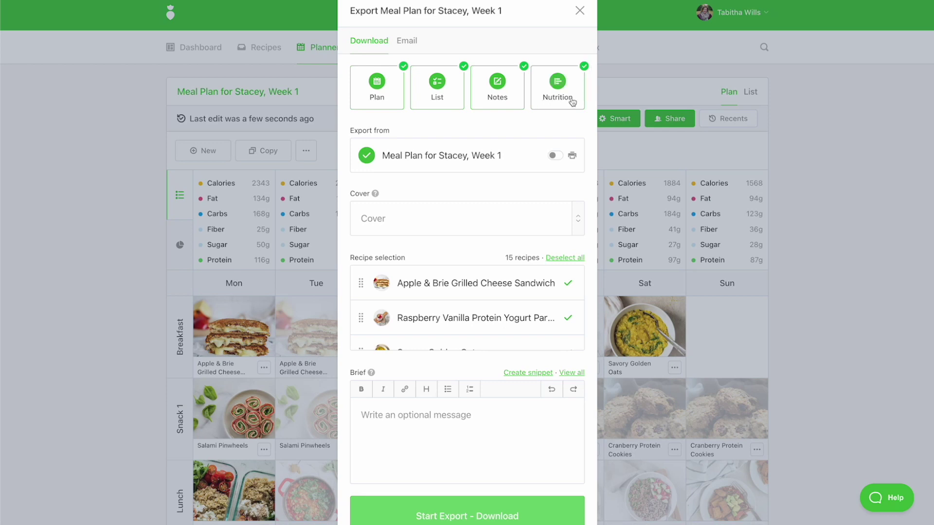
{"action": "left_click", "coordinate": [467, 210]}
{"action": "left_click", "coordinate": [422, 261]}
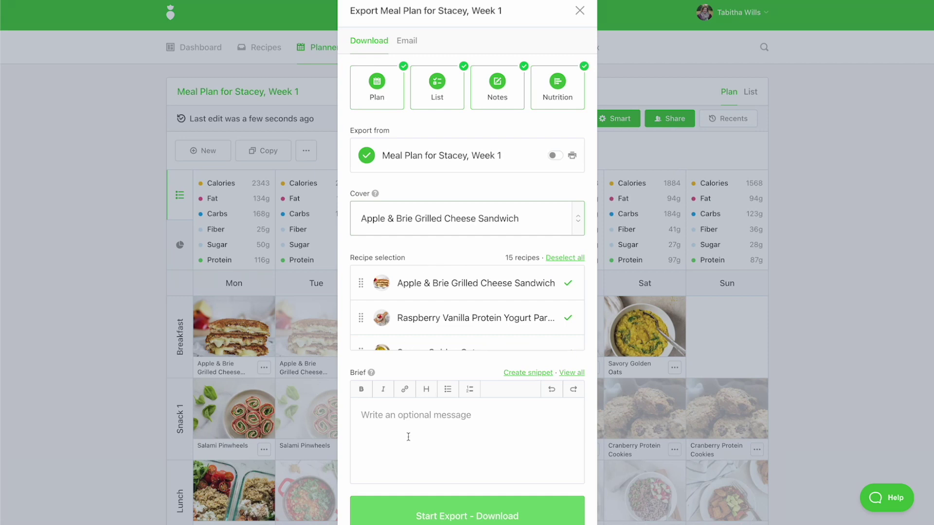
{"action": "scroll", "coordinate": [411, 428], "scroll_direction": "down", "scroll_amount": 1}
{"action": "left_click", "coordinate": [413, 419]}
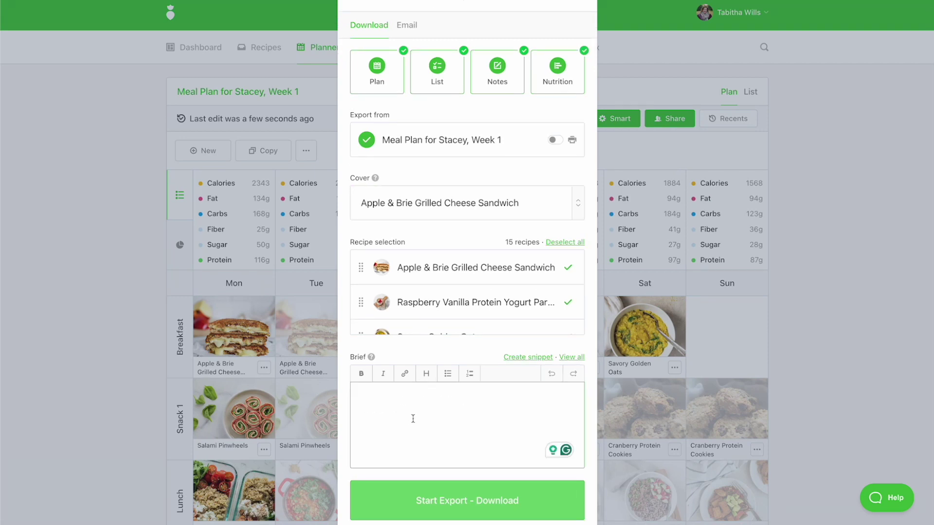